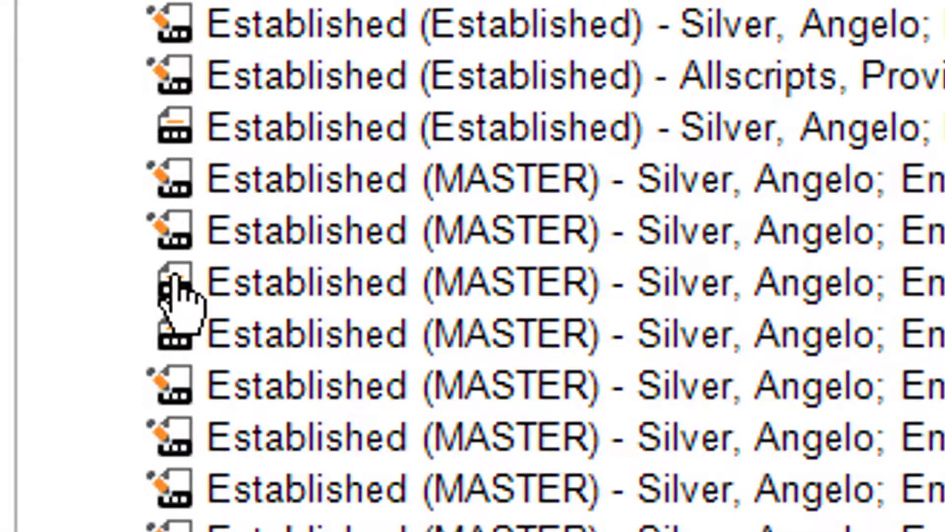
- Preview the 29-Aug-2017 Established note in a pop-up, reading through to its electronic signature
{"action": "left_click", "coordinate": [175, 284]}
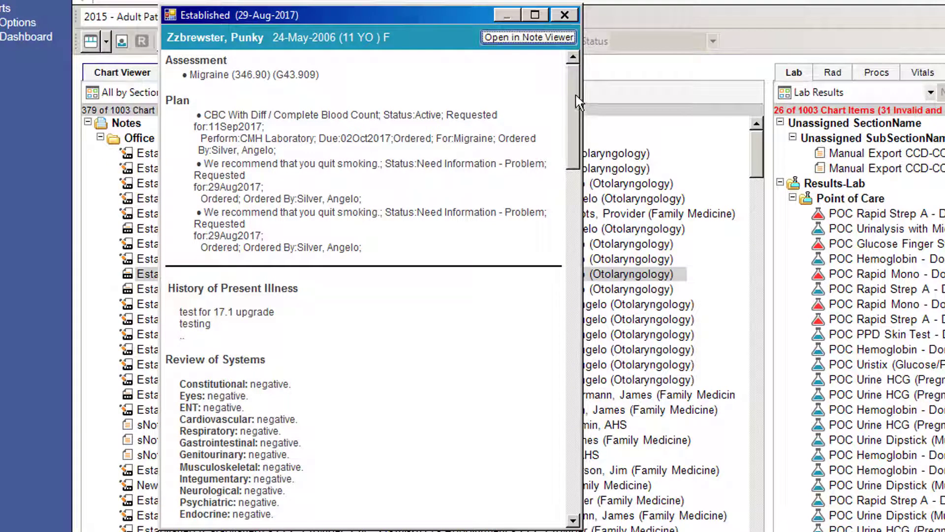
{"action": "left_click_drag", "start_coordinate": [578, 102], "coordinate": [574, 487]}
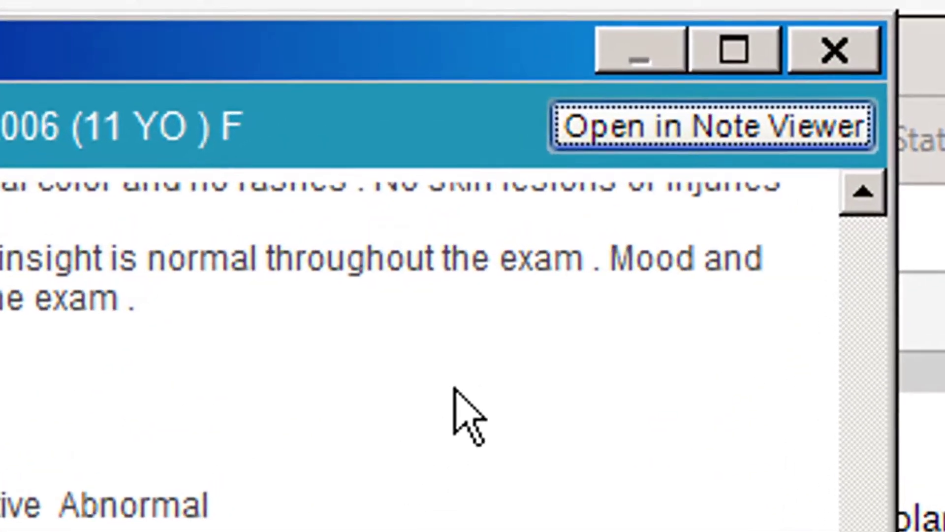
- Move the 29-Aug-2017 note from the pop-up into the Chart Viewer's inline note view
{"action": "left_click", "coordinate": [658, 127]}
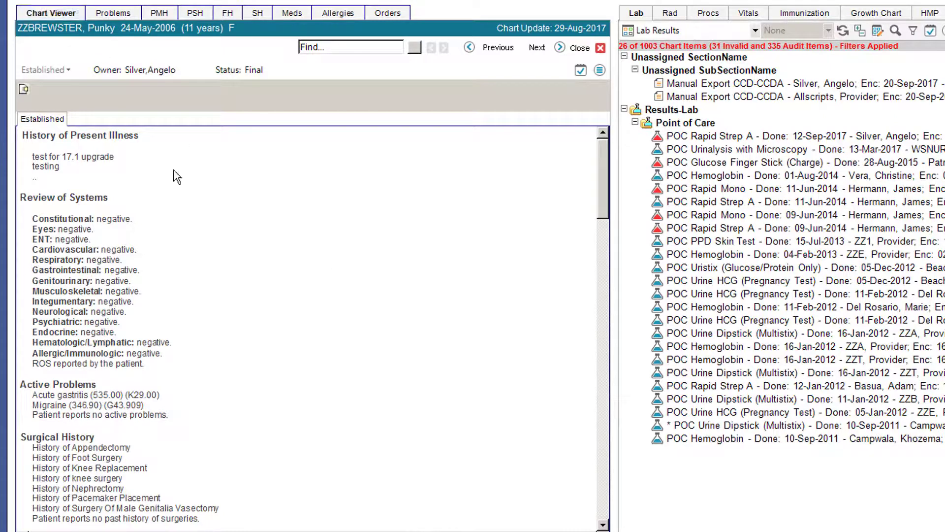
{"action": "left_click_drag", "start_coordinate": [601, 149], "coordinate": [602, 178]}
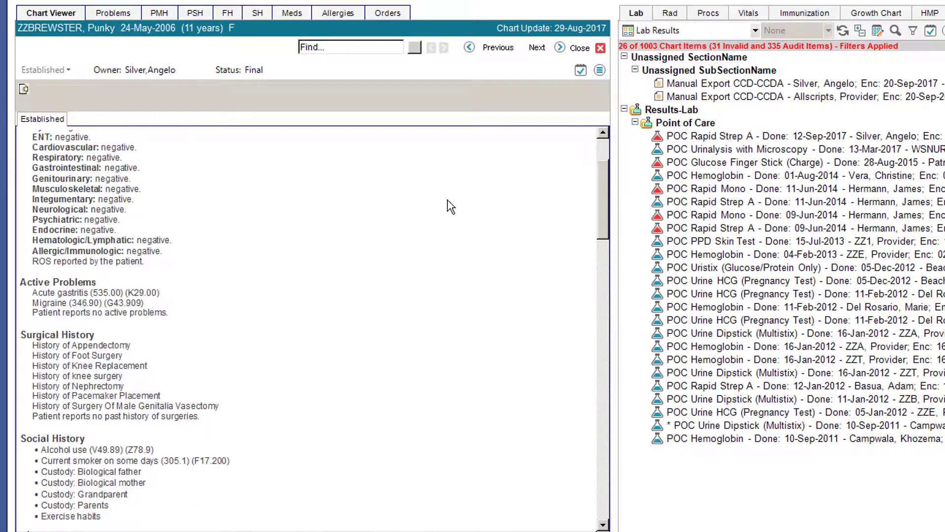
{"action": "scroll", "coordinate": [391, 216], "scroll_direction": "down", "scroll_amount": 5}
{"action": "scroll", "coordinate": [391, 216], "scroll_direction": "down", "scroll_amount": 5}
{"action": "scroll", "coordinate": [392, 217], "scroll_direction": "up", "scroll_amount": 4}
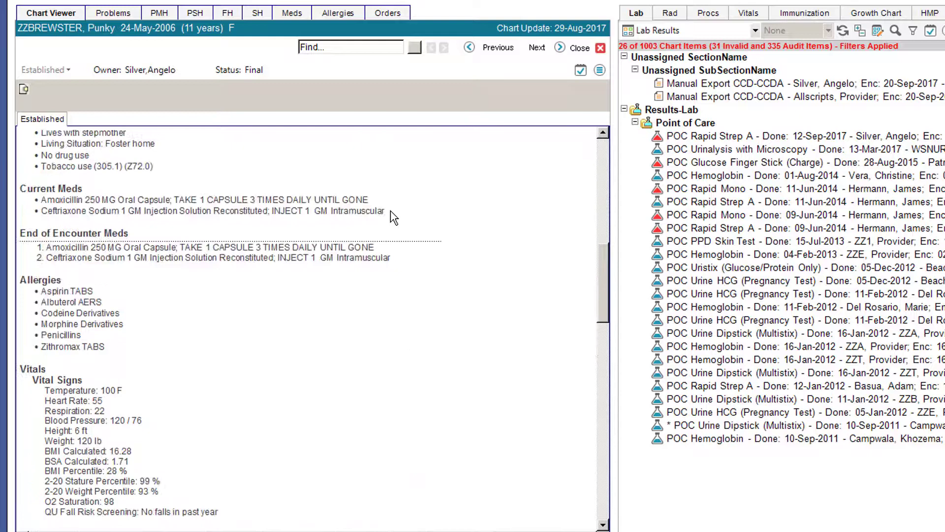
{"action": "scroll", "coordinate": [391, 216], "scroll_direction": "up", "scroll_amount": 4}
{"action": "scroll", "coordinate": [392, 217], "scroll_direction": "up", "scroll_amount": 5}
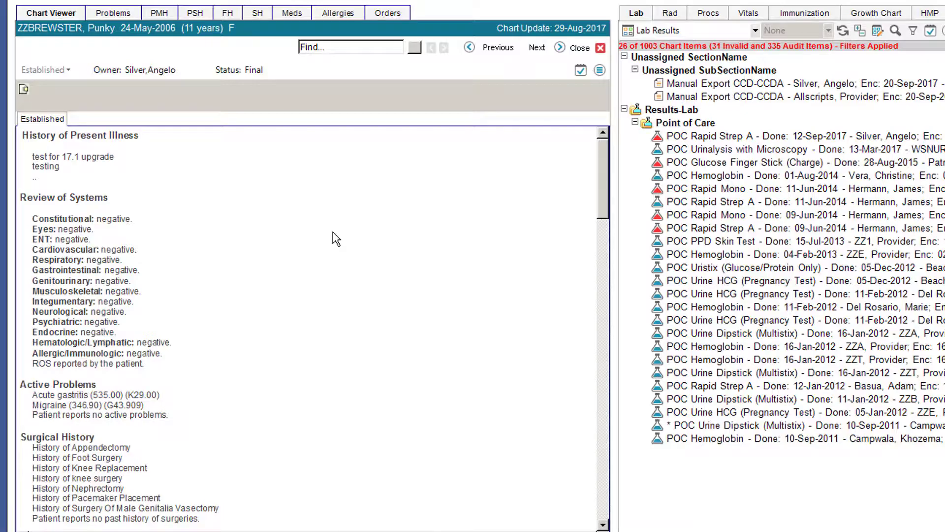
{"action": "left_click", "coordinate": [584, 47]}
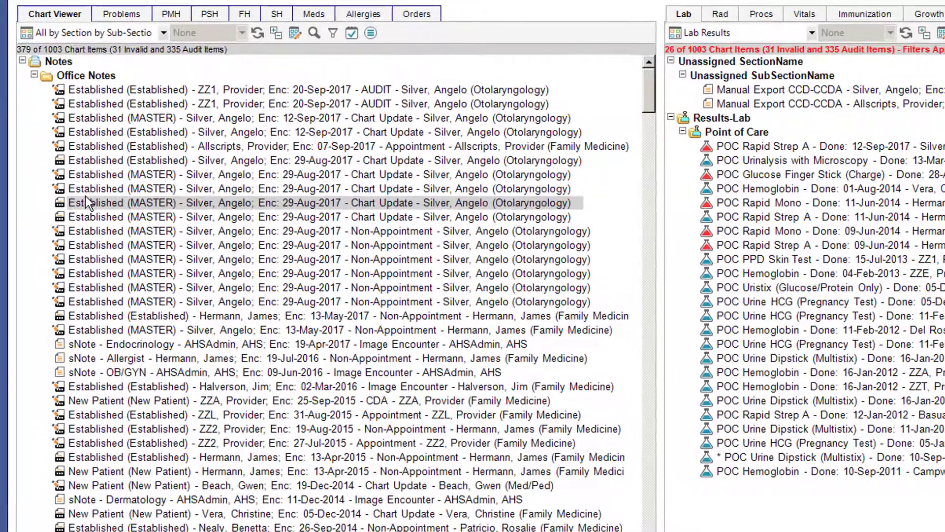
{"action": "left_click", "coordinate": [131, 129]}
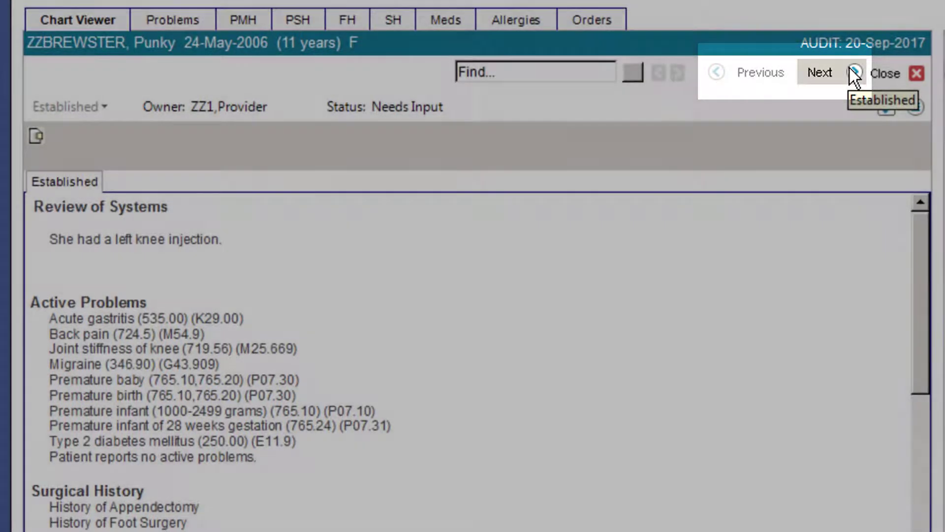
{"action": "left_click", "coordinate": [849, 69]}
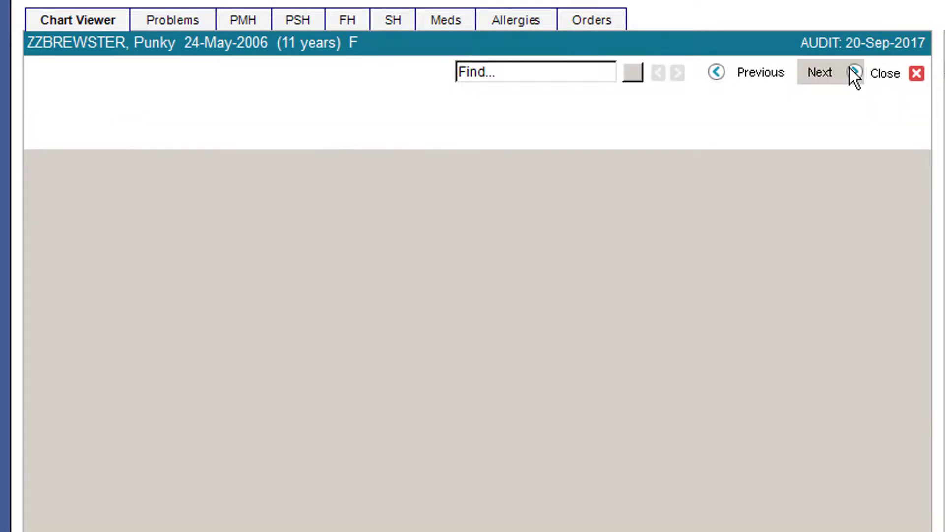
{"action": "left_click", "coordinate": [851, 68]}
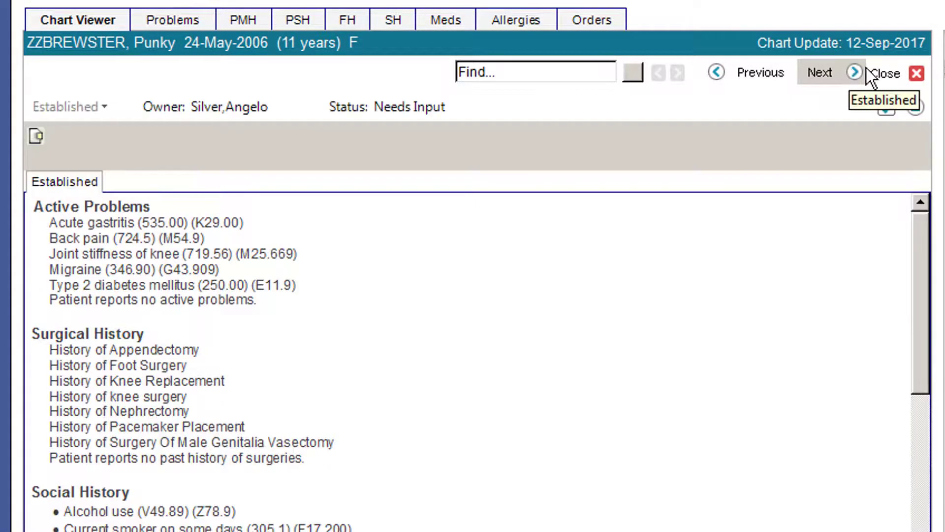
{"action": "left_click", "coordinate": [893, 74]}
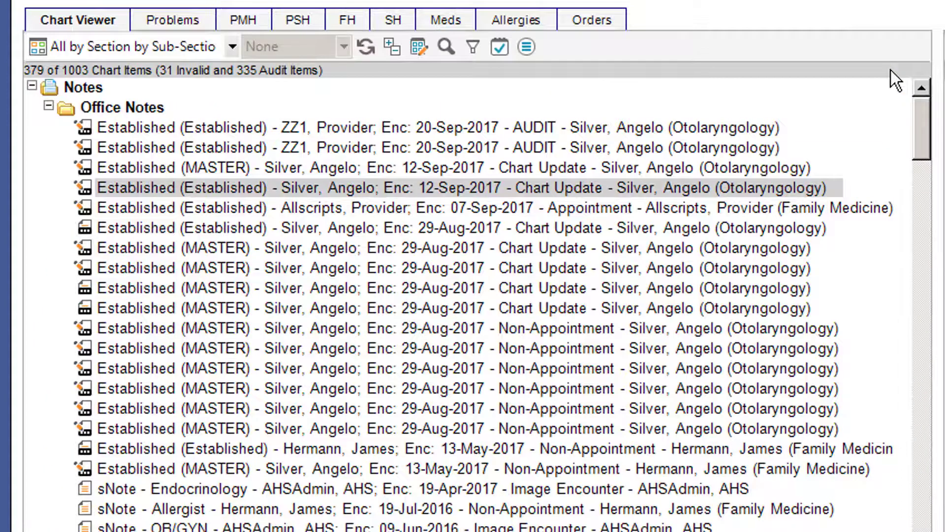
{"action": "left_click", "coordinate": [449, 194]}
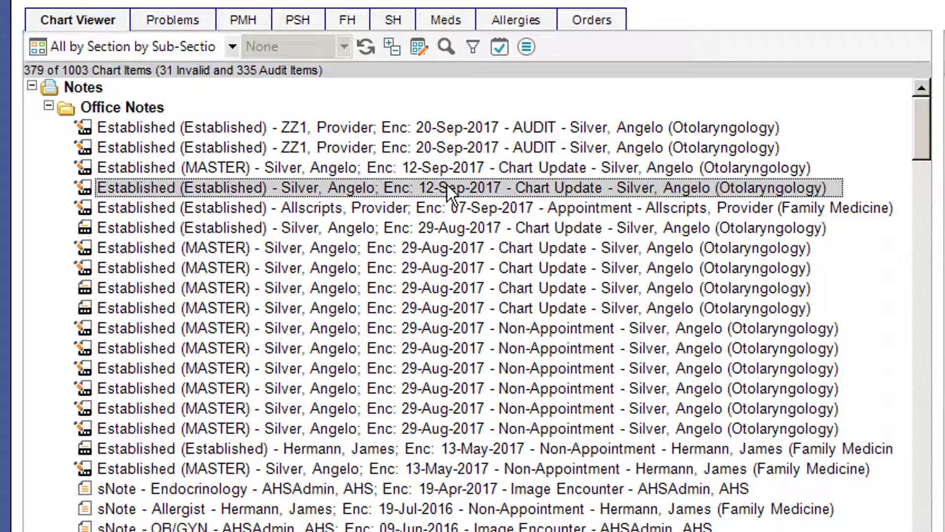
{"action": "right_click", "coordinate": [447, 184]}
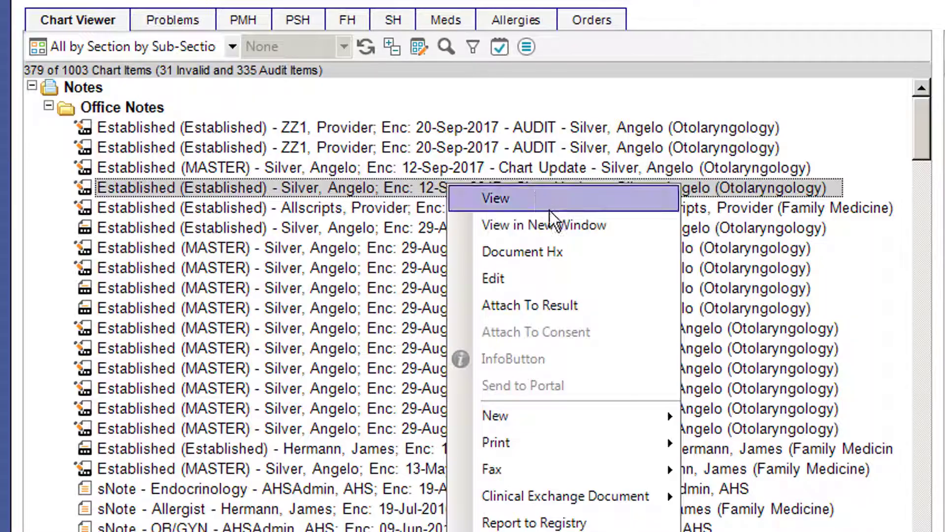
{"action": "left_click", "coordinate": [559, 225]}
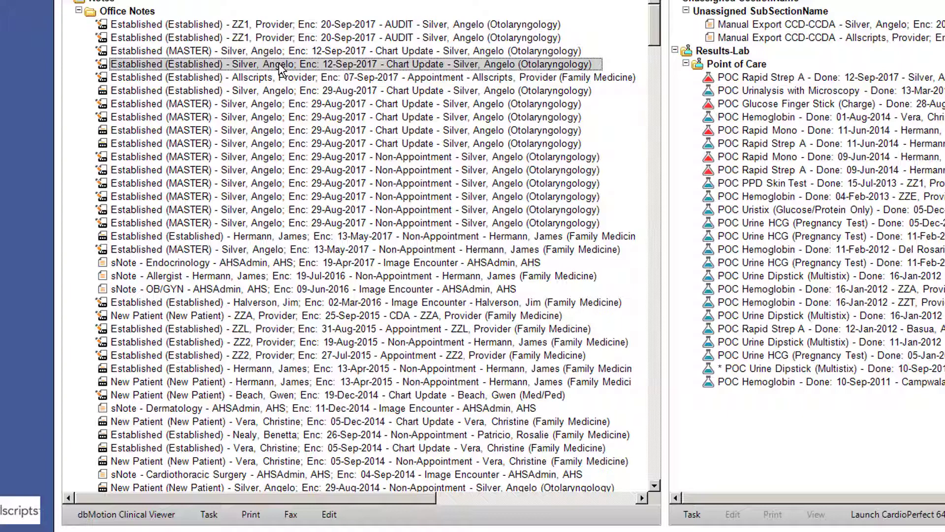
{"action": "right_click", "coordinate": [282, 68]}
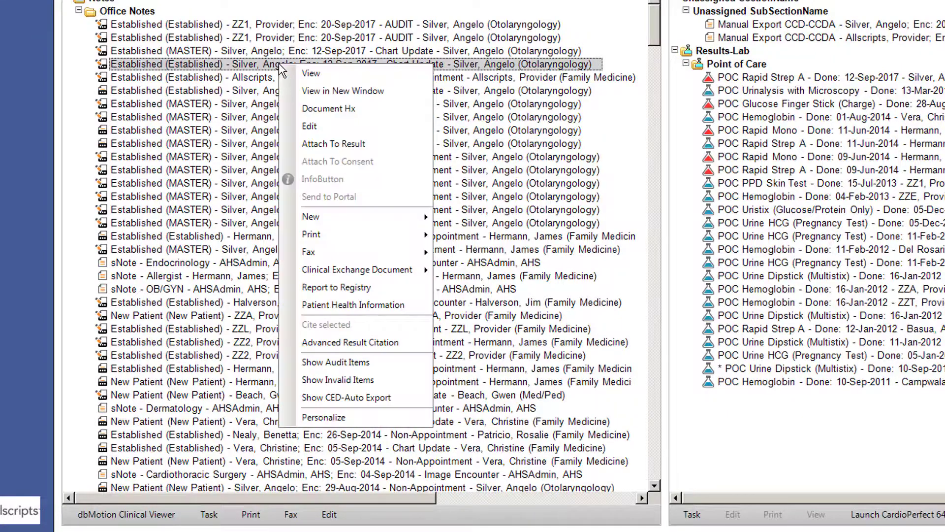
{"action": "key", "text": "Escape"}
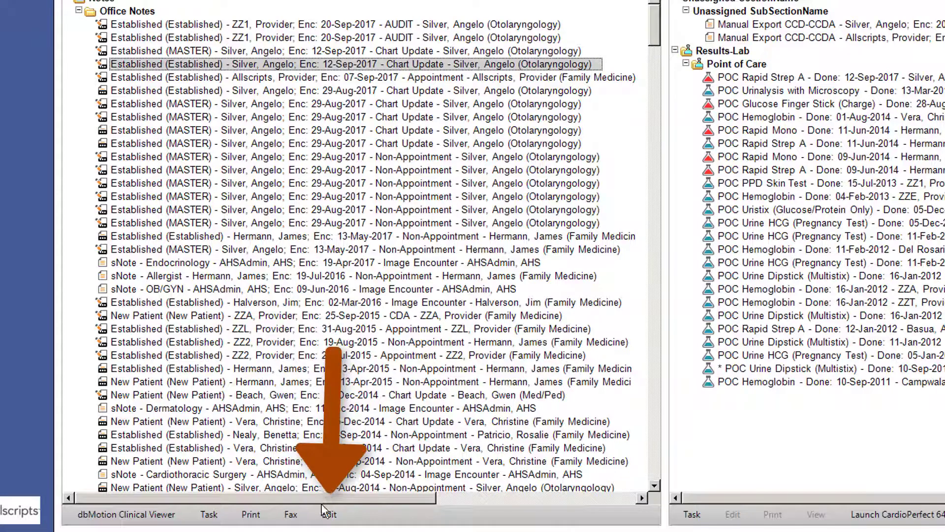
{"action": "left_click", "coordinate": [329, 513]}
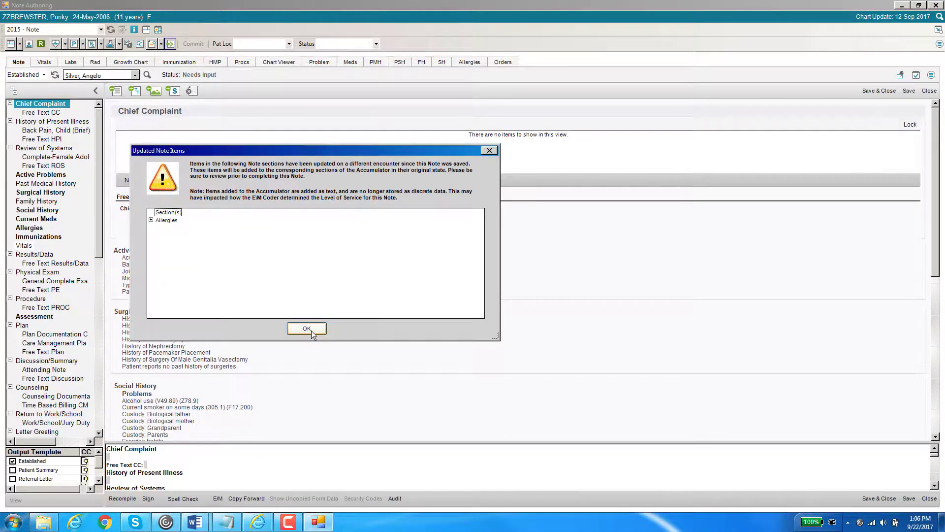
{"action": "left_click", "coordinate": [307, 328]}
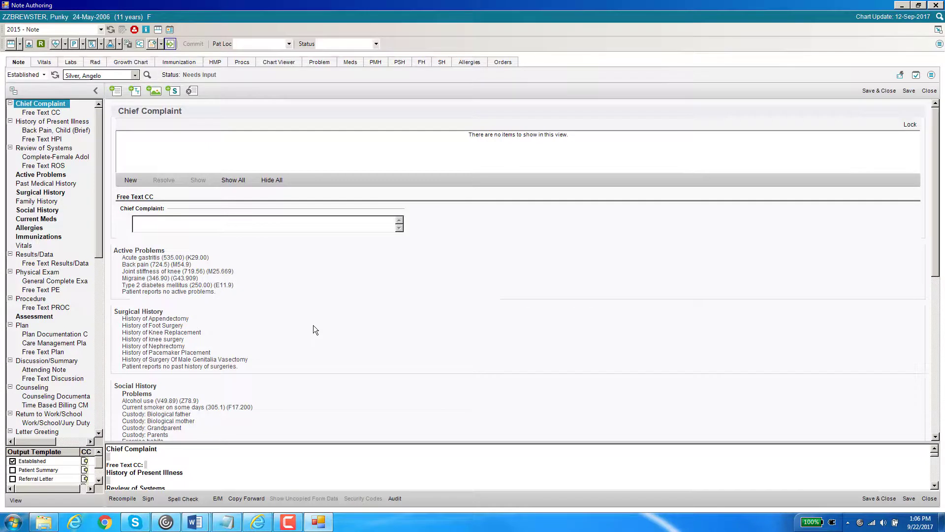